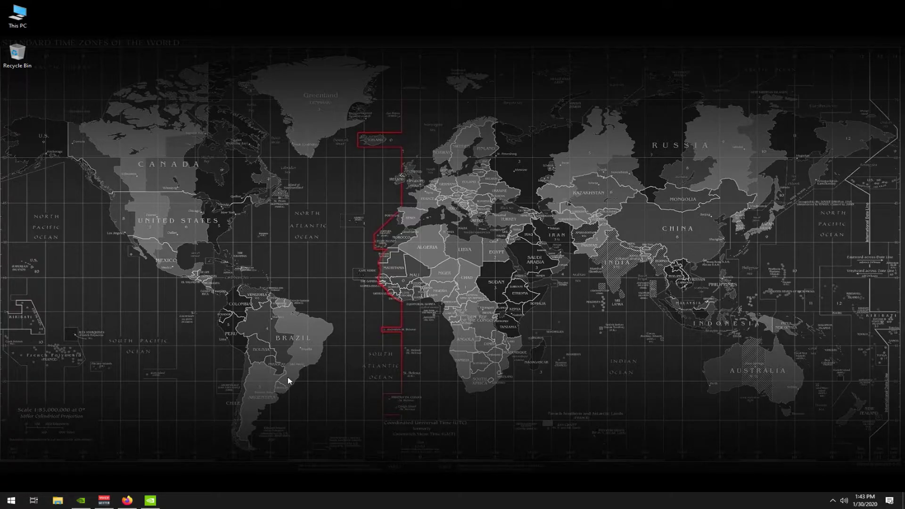
Search the Start menu for 'this pc' and open This PC.
click(8, 504)
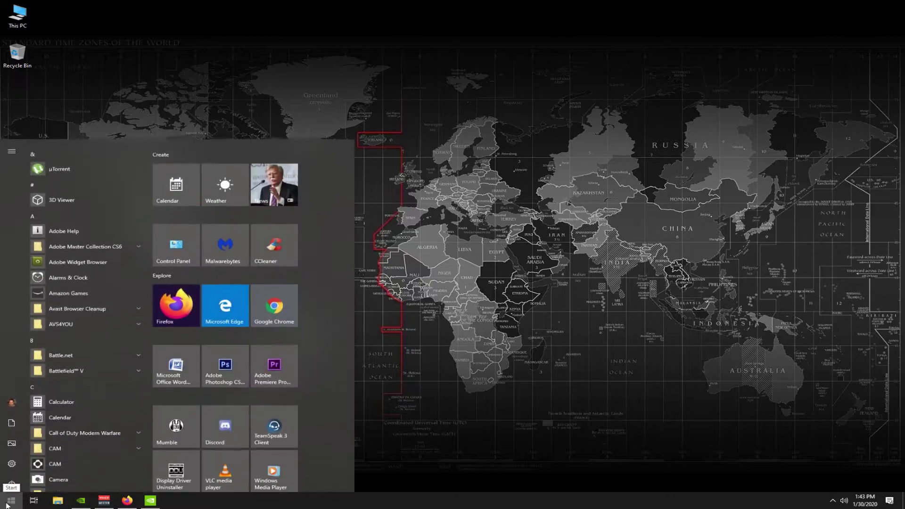
text(this ipc)
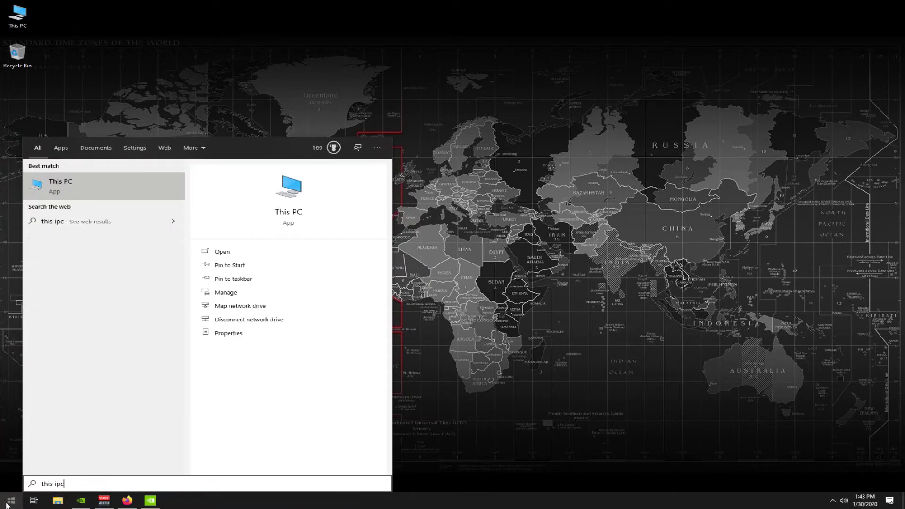
key(BackSpace)
key(BackSpace)
key(BackSpace)
text(pc)
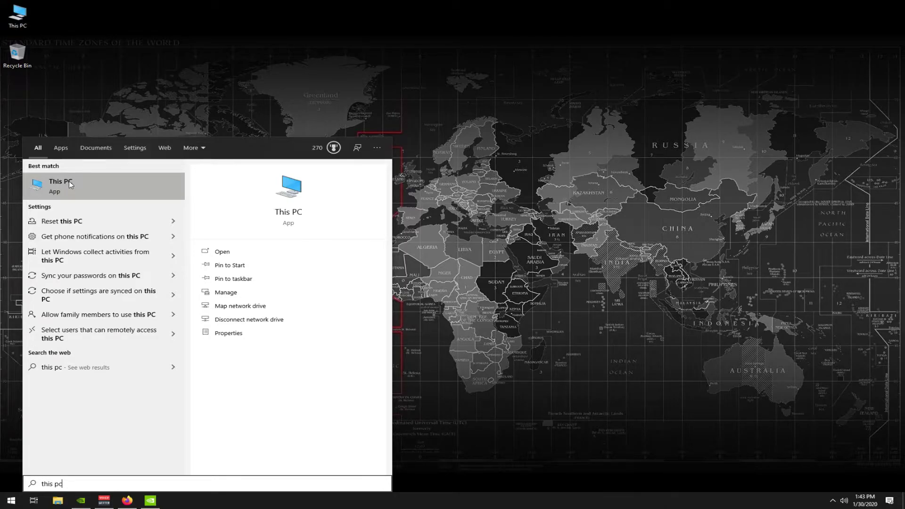
key(Escape)
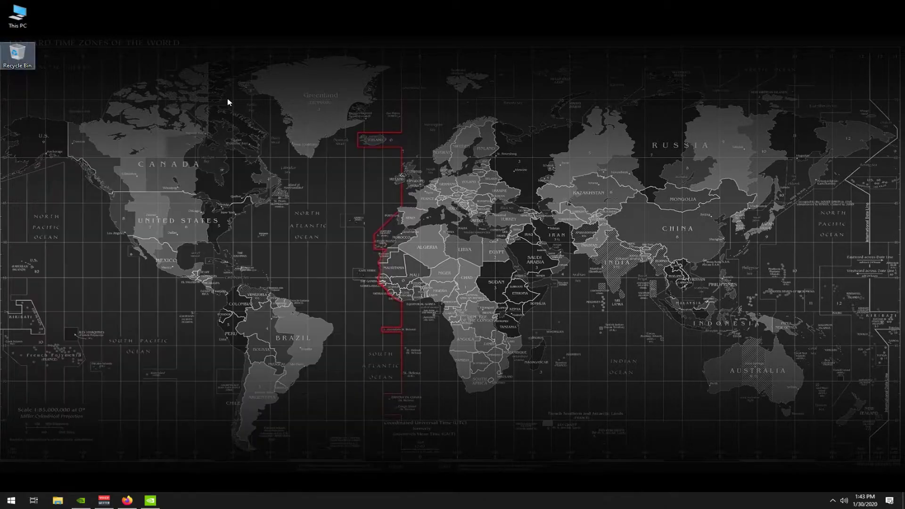
double_click(24, 17)
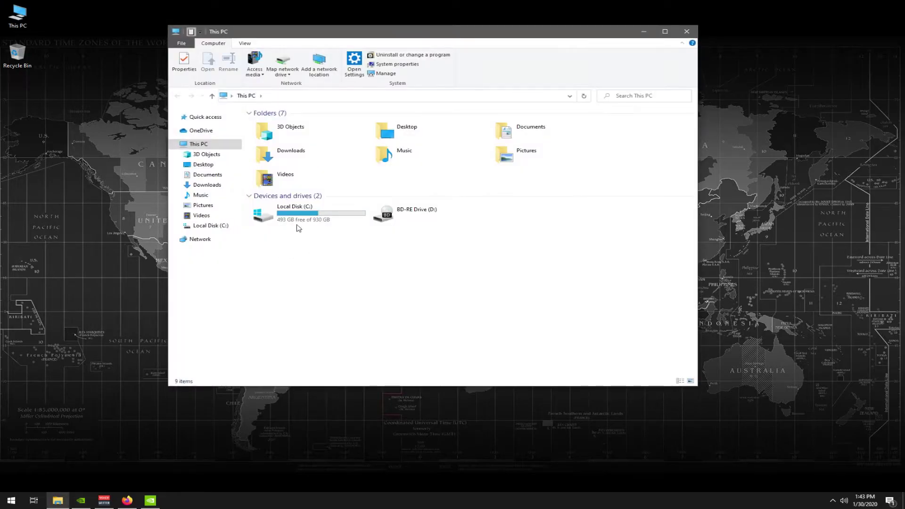
Open Local Disk (C:) Properties on its own, moved higher, and start Disk Cleanup.
right_click(289, 215)
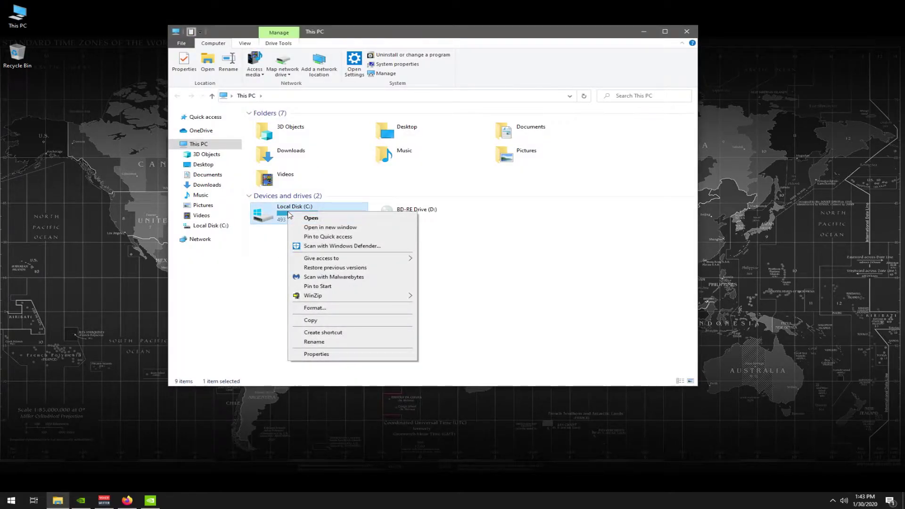
click(330, 355)
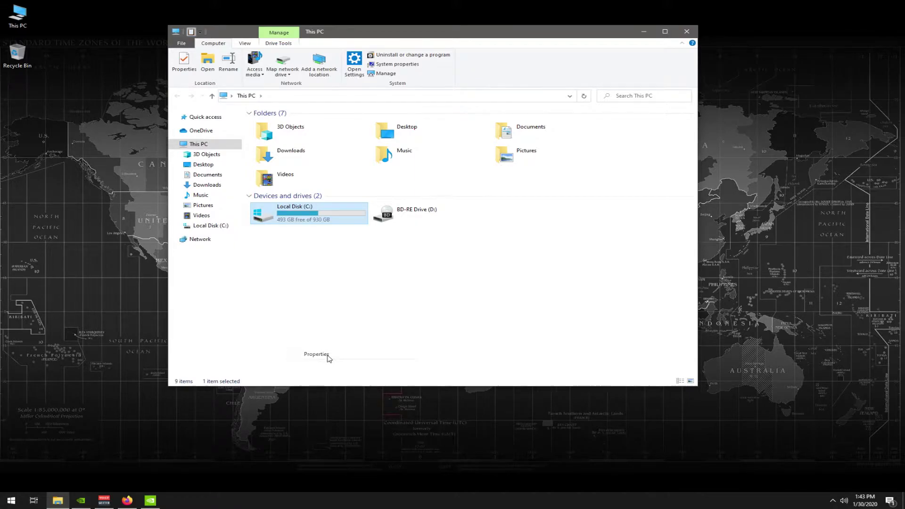
click(687, 32)
drag(387, 221, 407, 55)
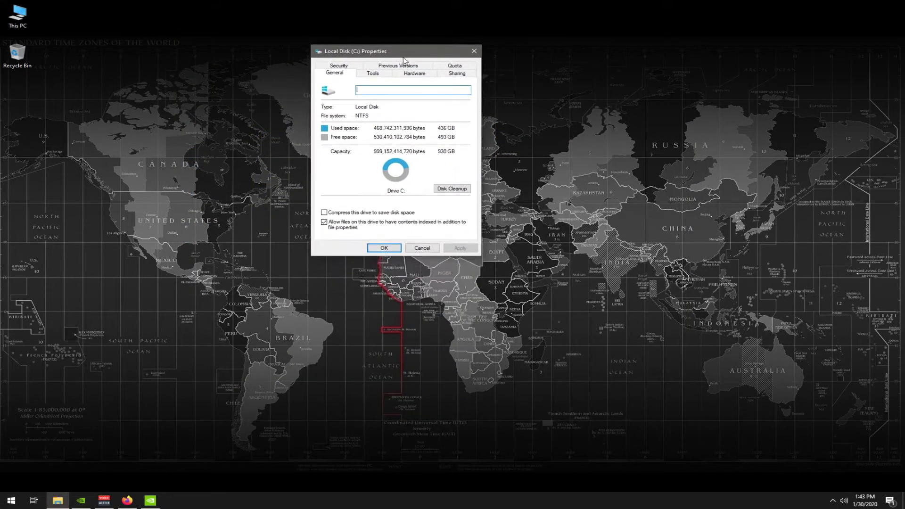
click(448, 190)
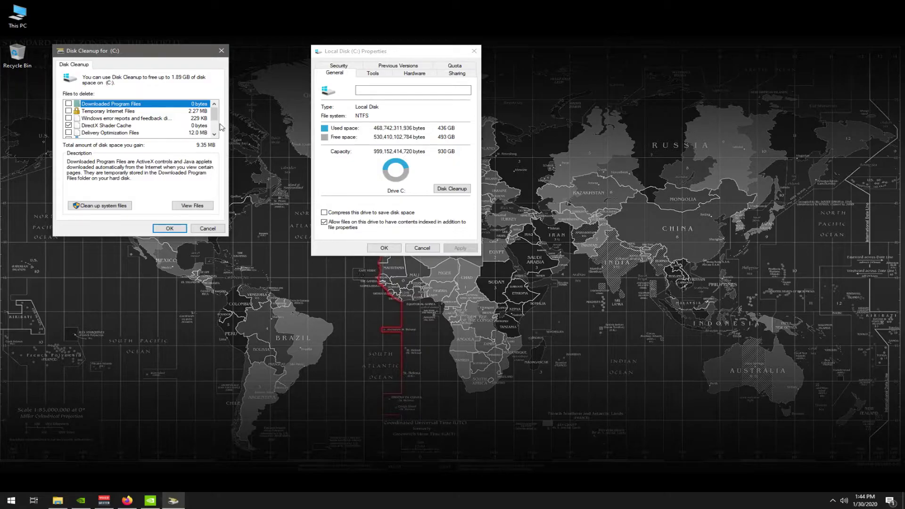
Uncheck Downloads in the Files to delete list, leaving 9.35 MB to free.
scroll(218, 126, down, 1)
scroll(218, 127, down, 1)
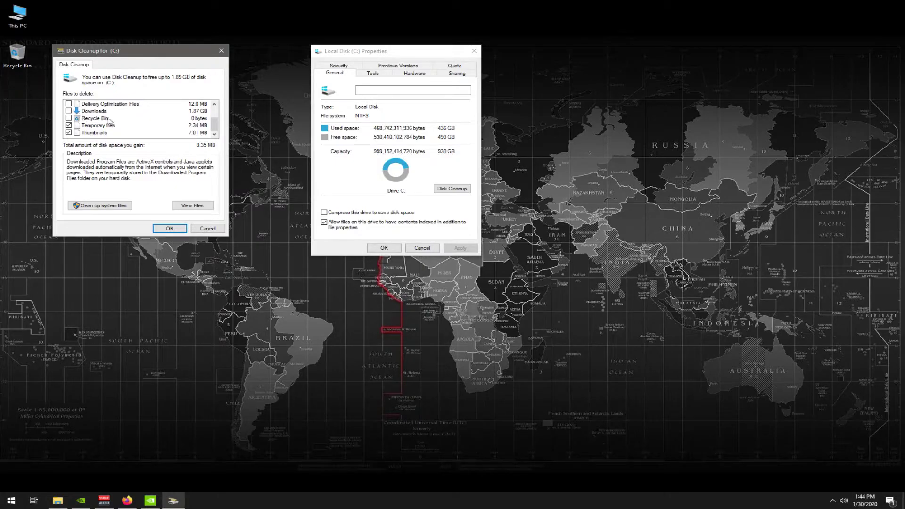
click(69, 112)
drag(215, 126, 217, 117)
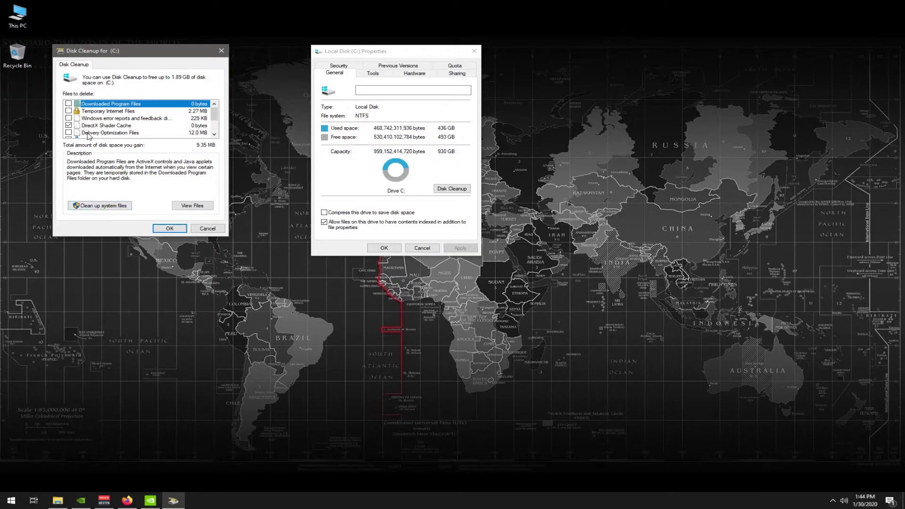
Rescan drive C: with system files and check DirectX Shader Cache.
click(100, 206)
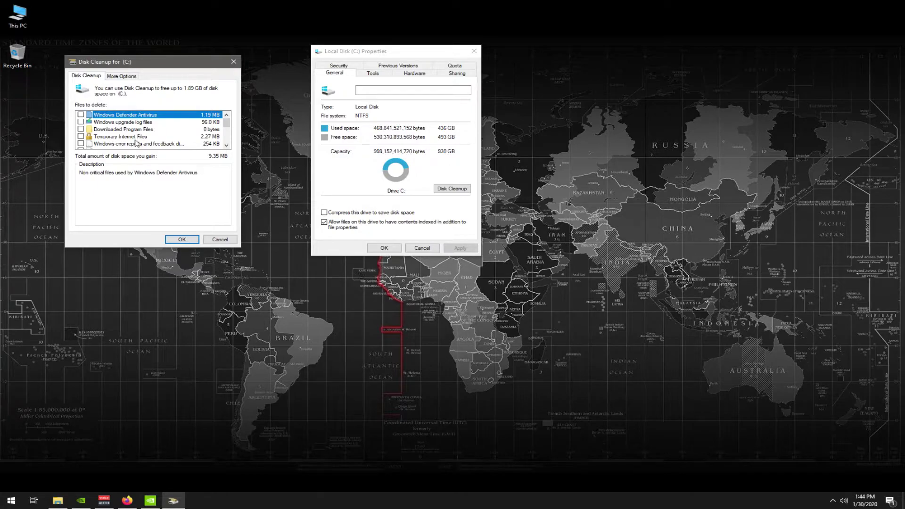
scroll(150, 134, down, 1)
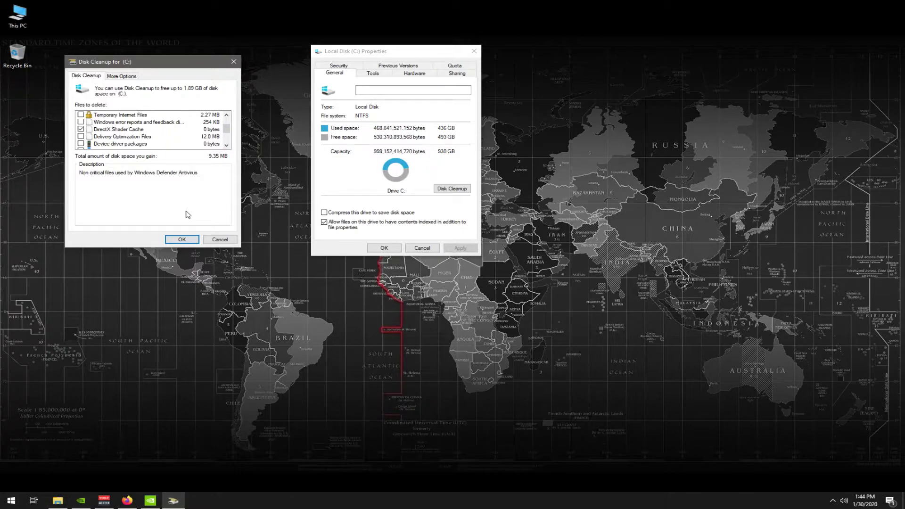
click(80, 130)
drag(228, 131, 230, 137)
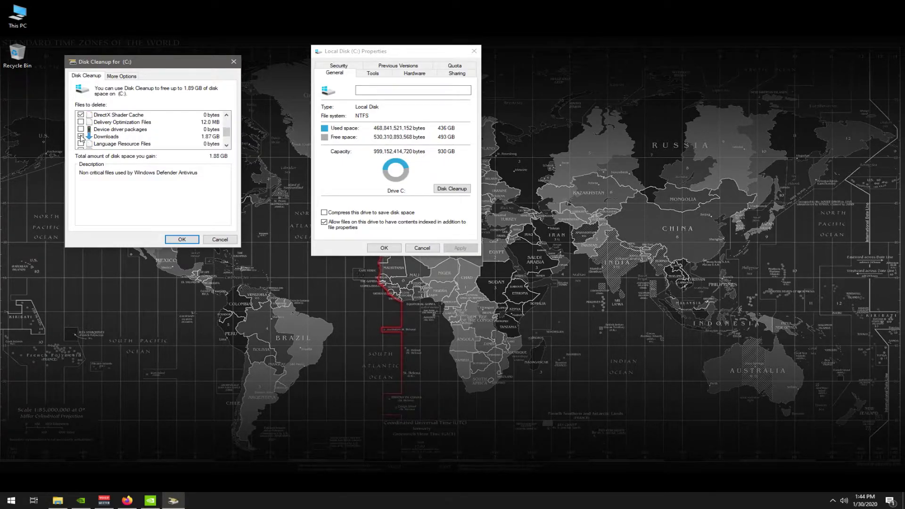
Permanently delete the checked files and close the drive C: Properties.
scroll(231, 141, down, 1)
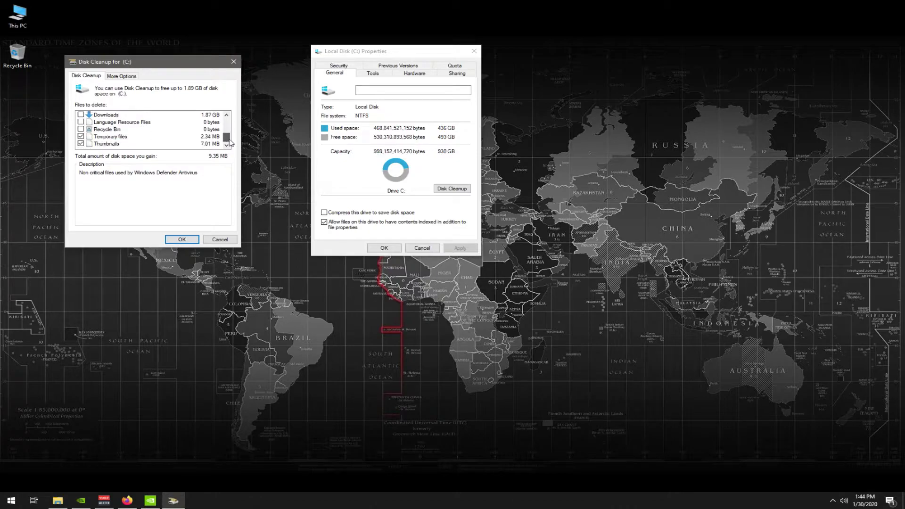
click(182, 239)
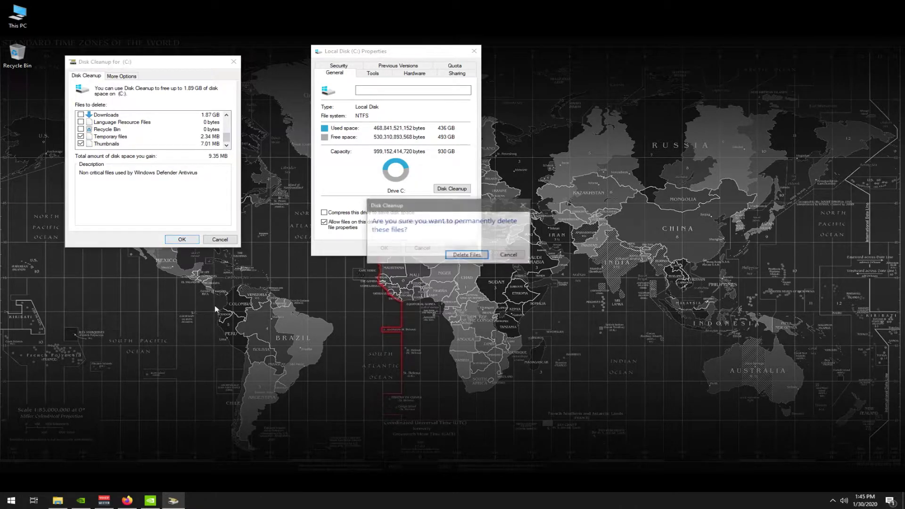
click(466, 255)
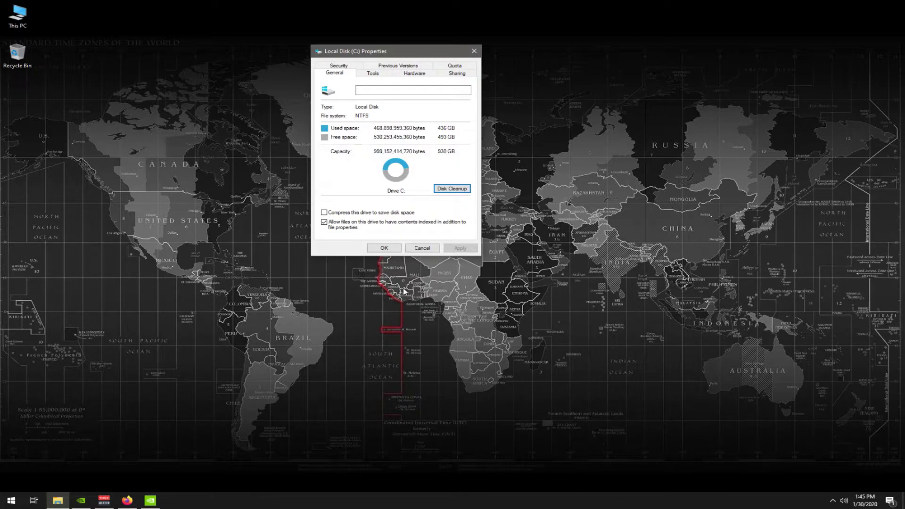
click(384, 248)
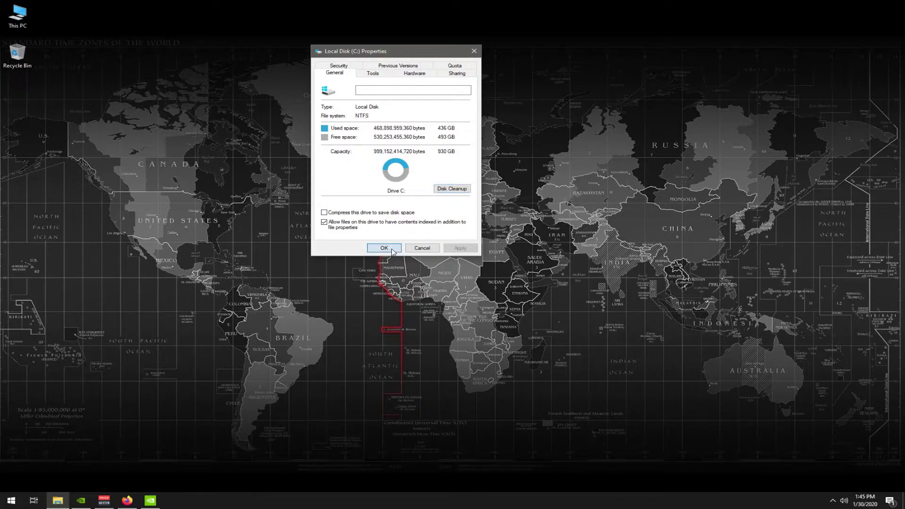
Search the Start menu for 'nvidia' and launch NVIDIA Control Panel.
click(9, 504)
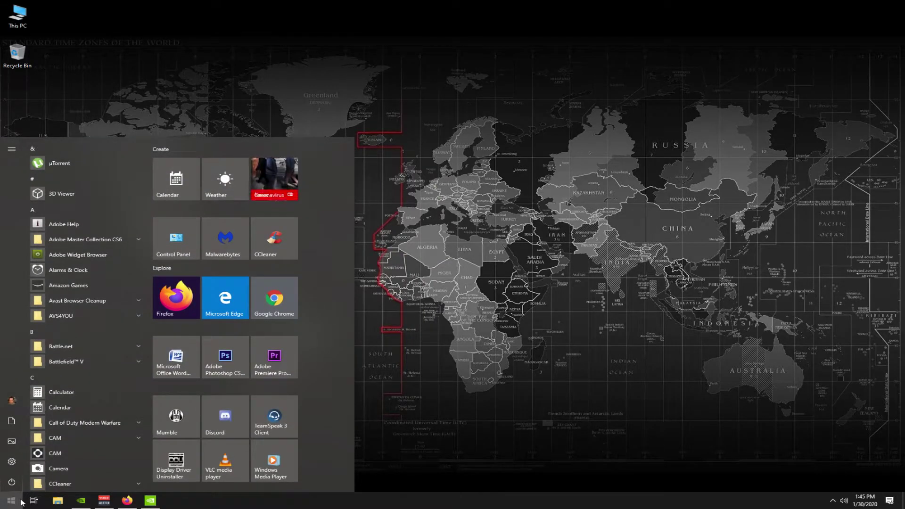
text(nivid)
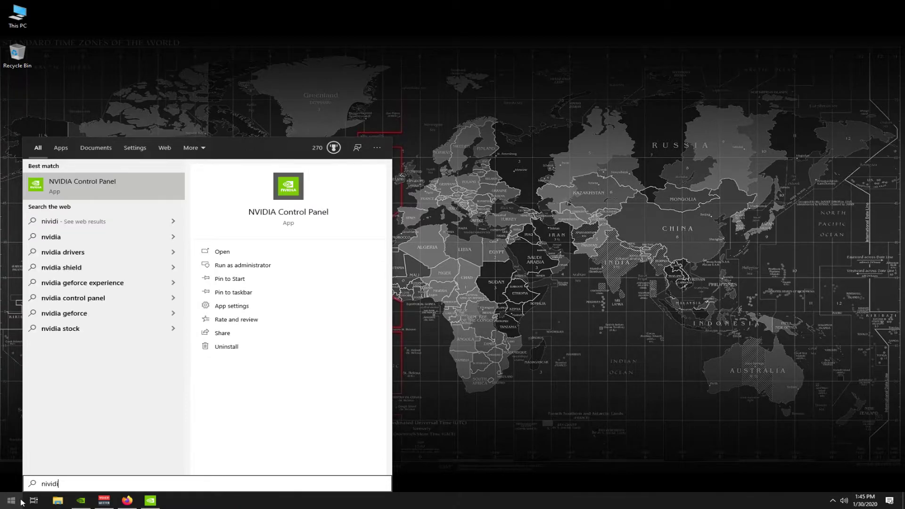
text(i)
key(BackSpace)
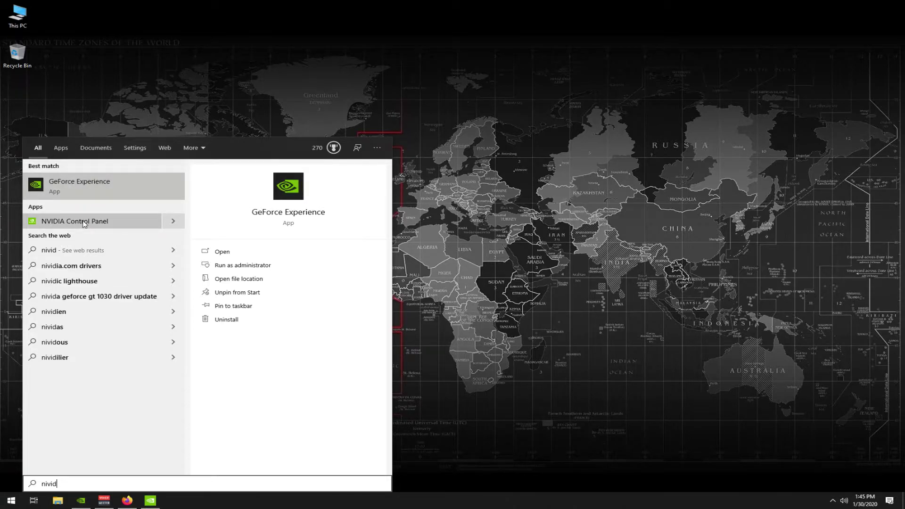
click(565, 299)
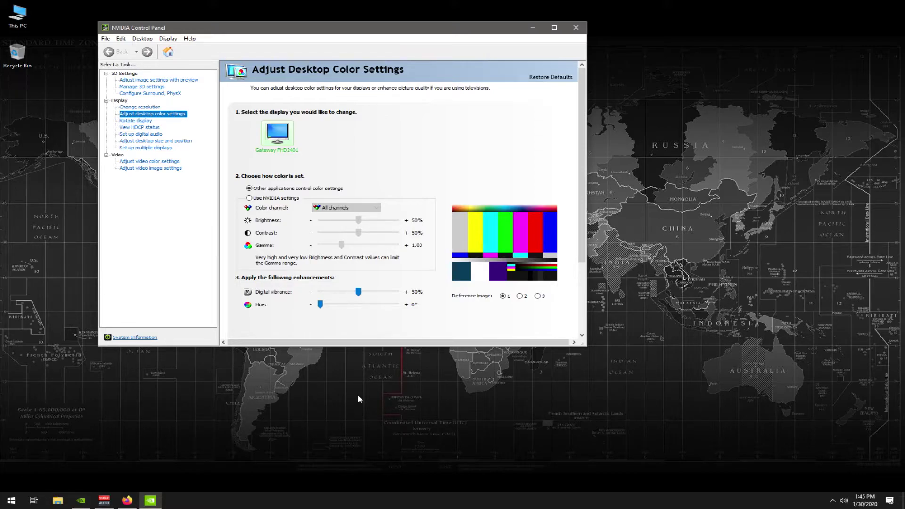
Switch desktop color to Use NVIDIA settings, raising Brightness to 60% and Contrast to 57%.
click(256, 199)
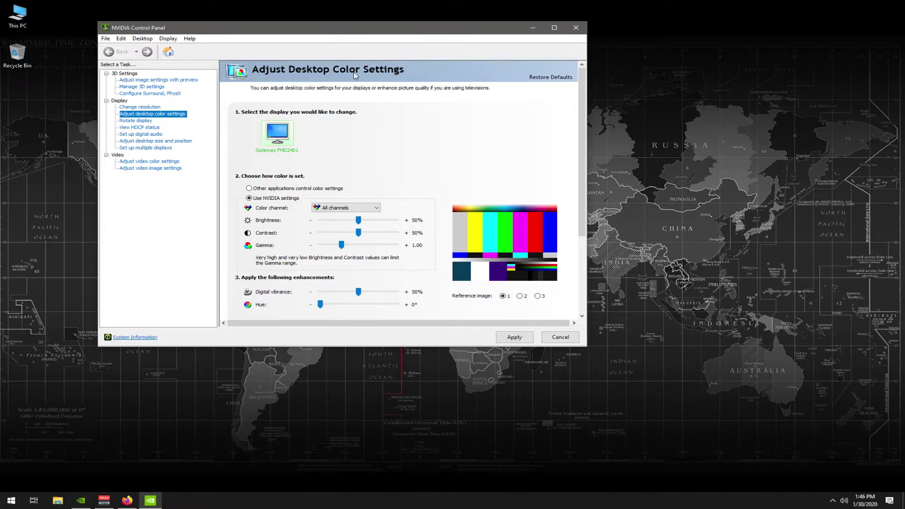
click(376, 221)
click(376, 221)
click(377, 221)
click(377, 221)
click(376, 233)
click(376, 234)
click(377, 233)
Shift the hue to 7° and apply the color settings.
click(379, 304)
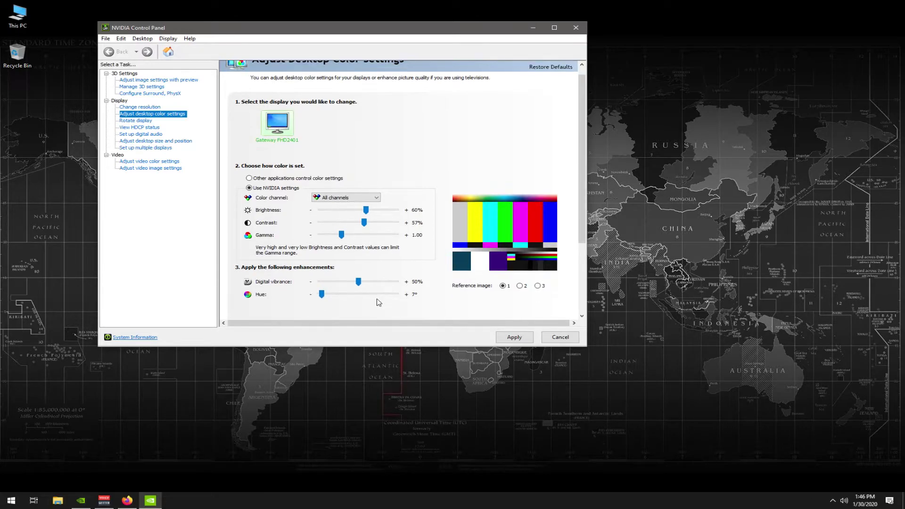
scroll(383, 292, down, 2)
scroll(391, 303, down, 3)
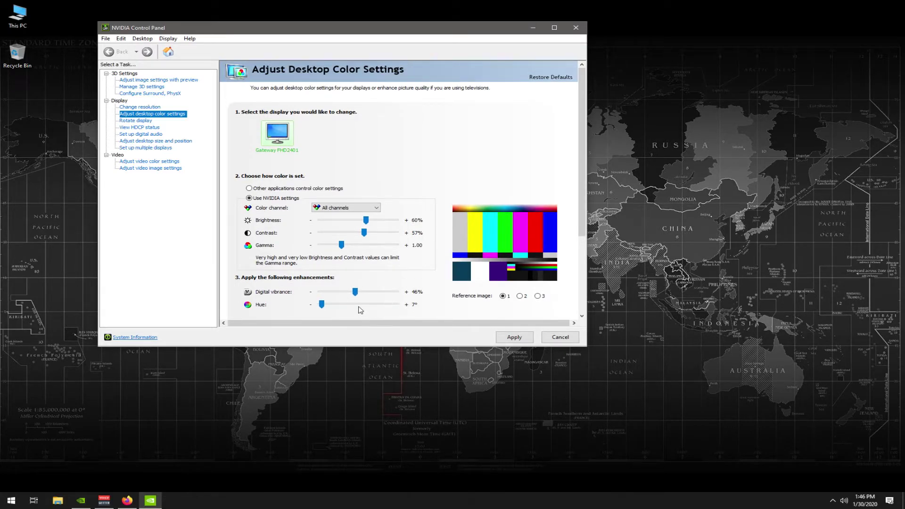
scroll(379, 293, up, 9)
scroll(381, 296, up, 2)
click(514, 337)
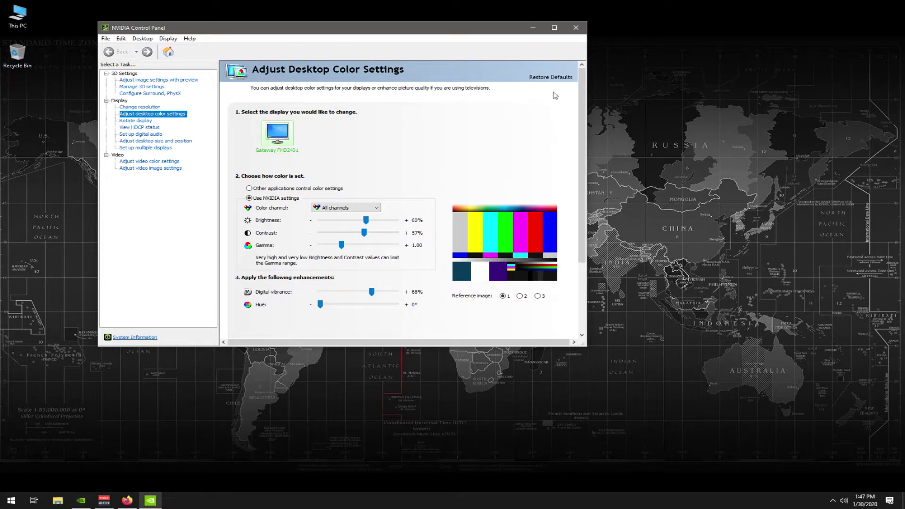
Restore color defaults and hand color control back to other applications.
click(551, 77)
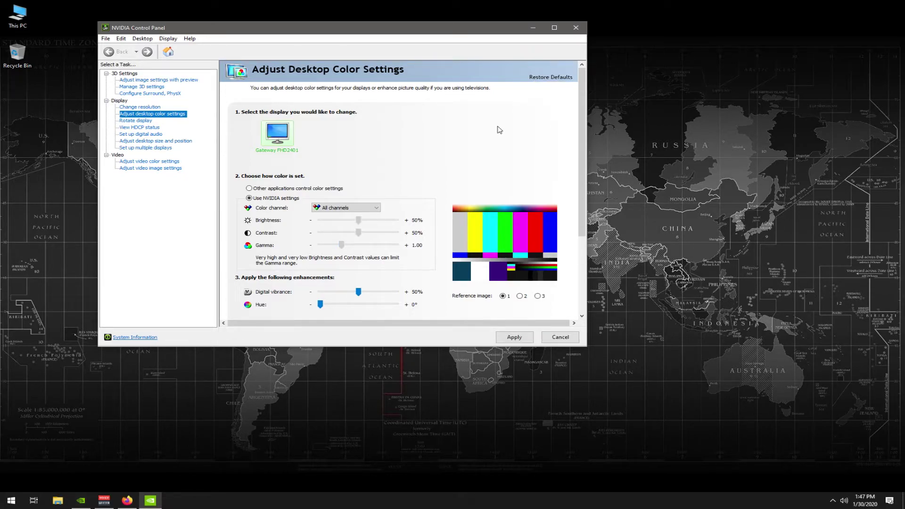
click(515, 337)
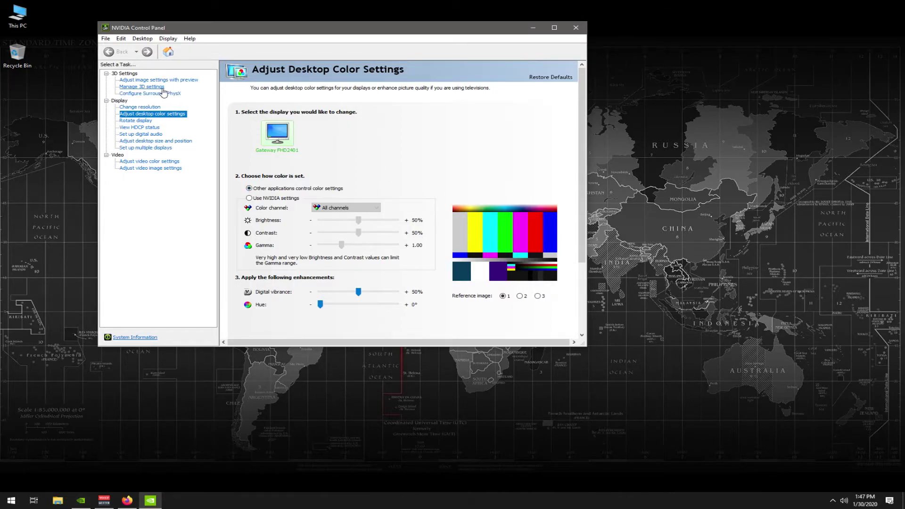
click(142, 86)
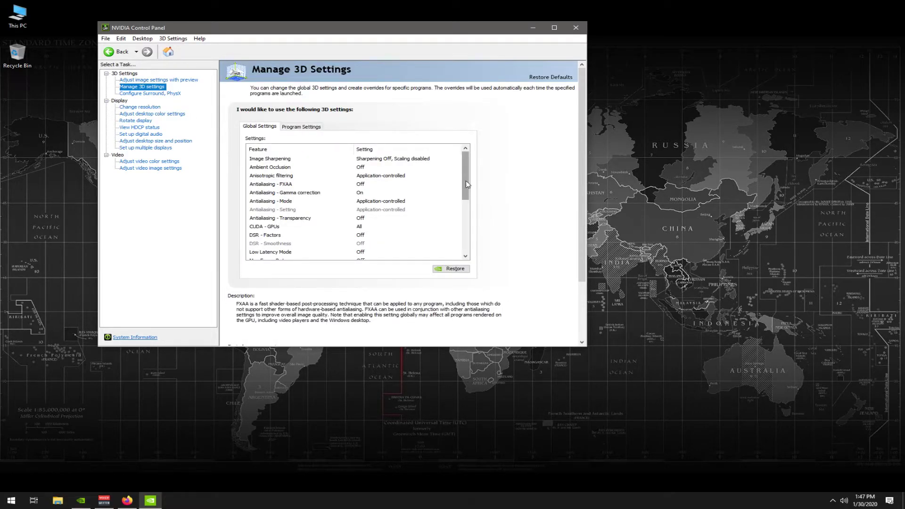
Set the global Power management mode to Prefer maximum performance.
drag(466, 180, 480, 225)
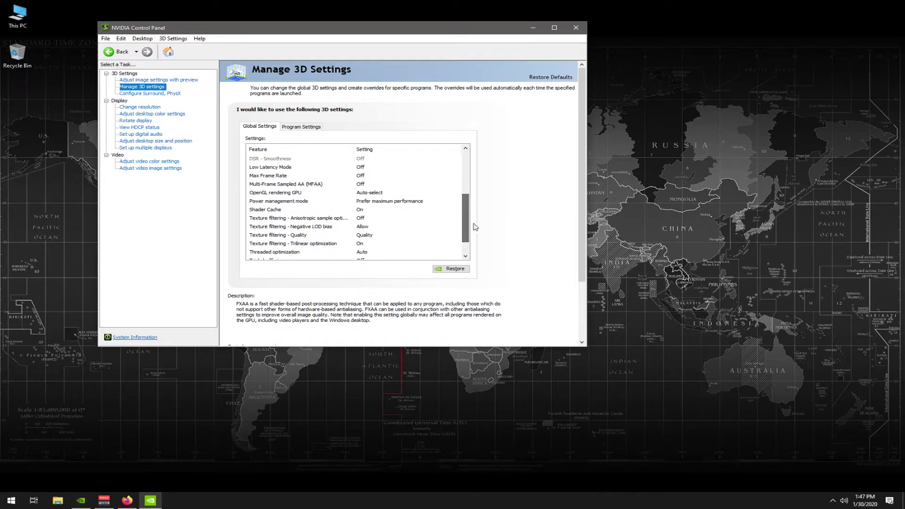
click(304, 203)
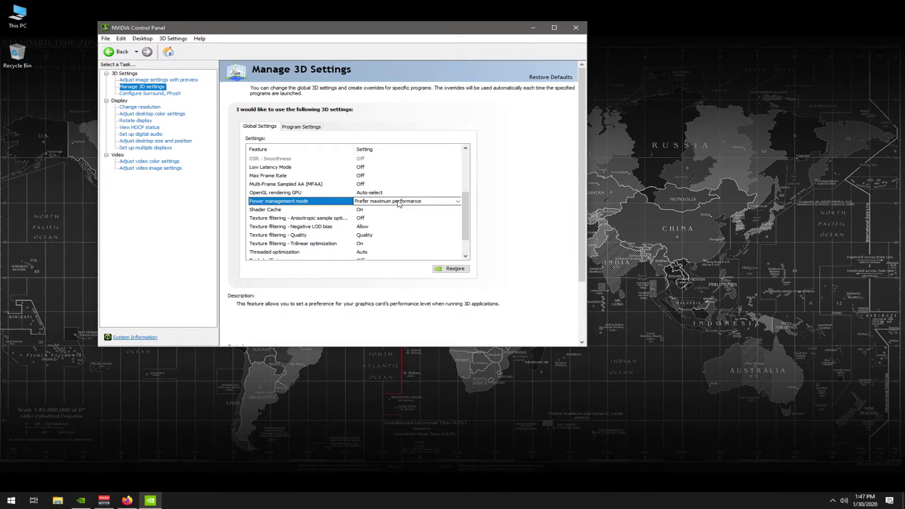
click(398, 201)
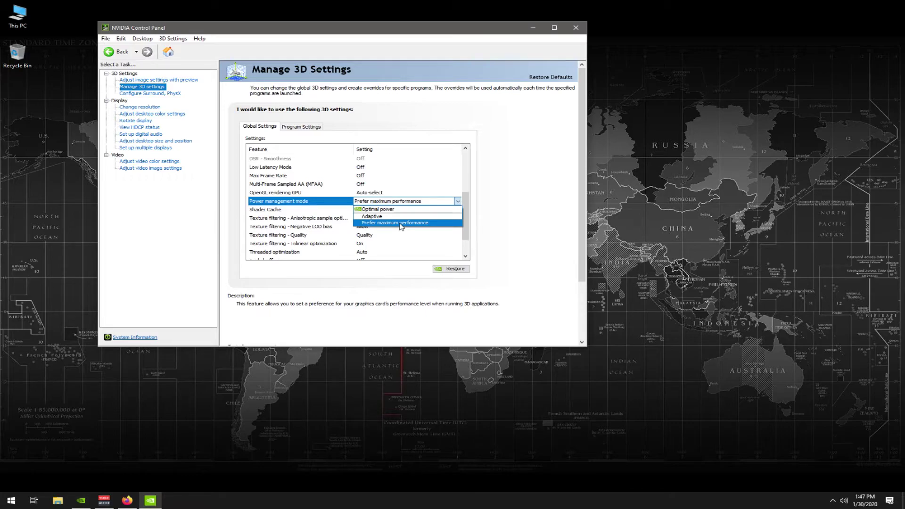
click(400, 223)
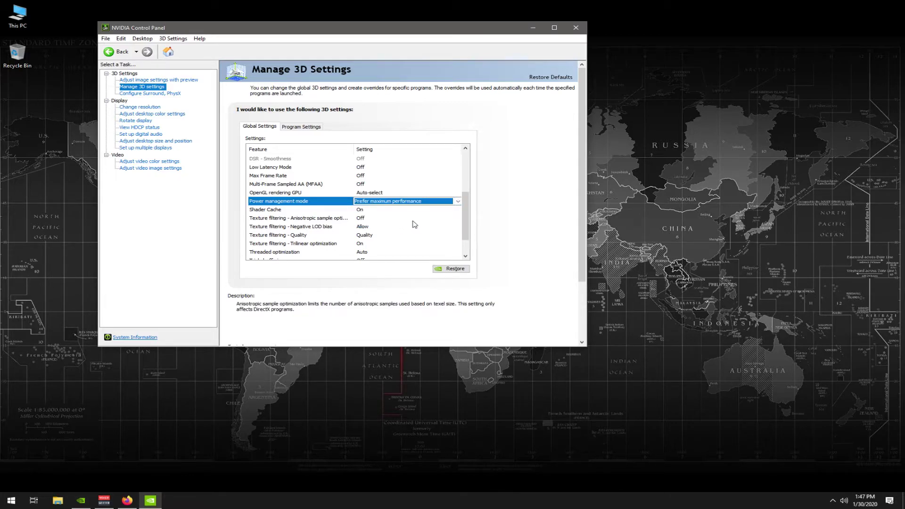
click(551, 212)
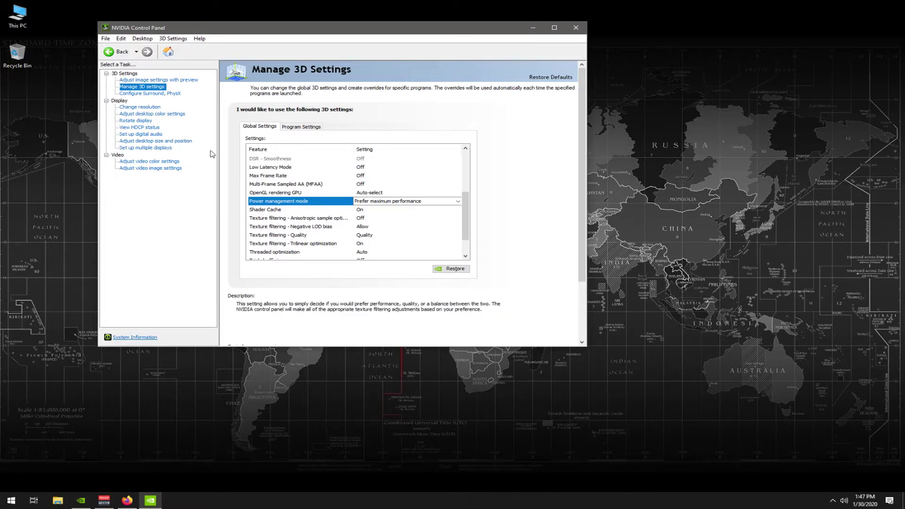
click(142, 115)
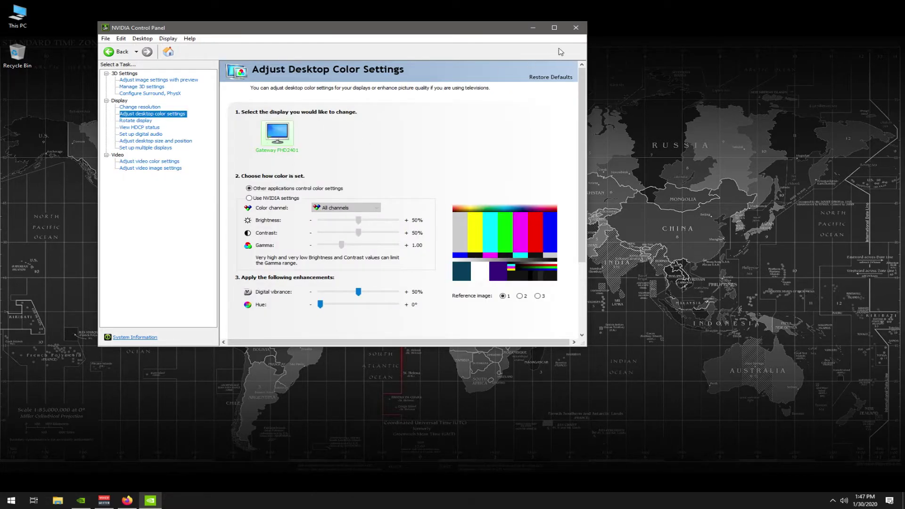
Close NVIDIA Control Panel, confirm Game Mode is On under Settings > Gaming, then close Settings.
click(576, 27)
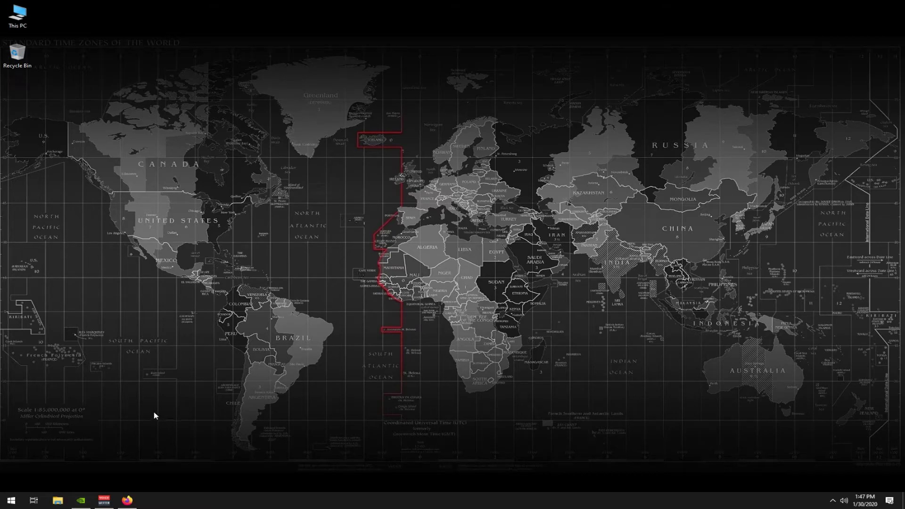
click(6, 504)
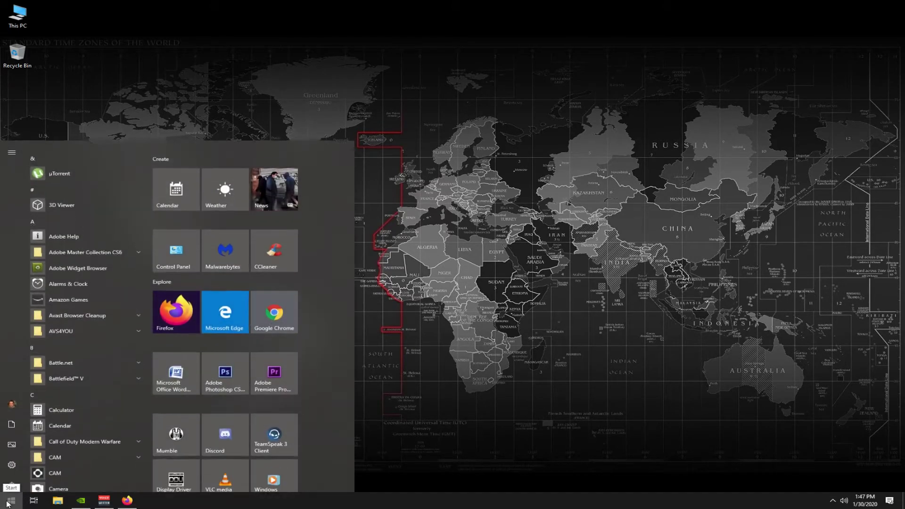
click(12, 462)
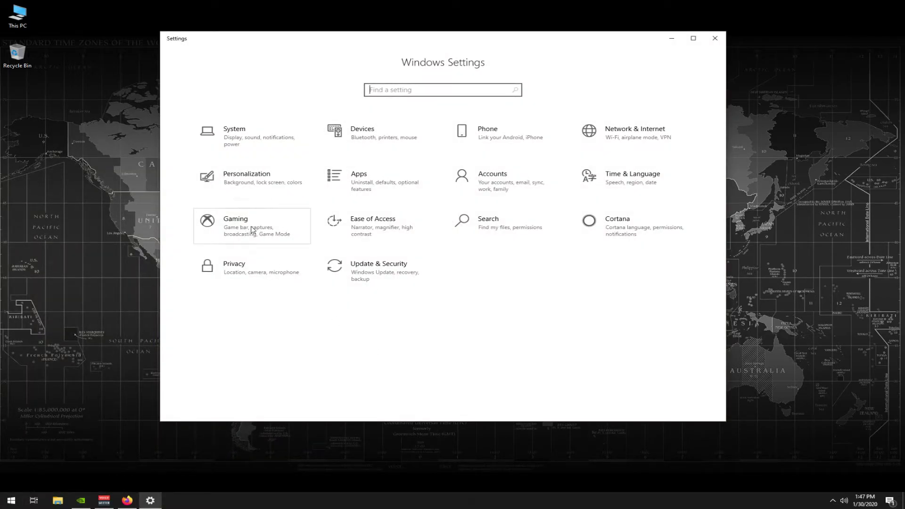
click(253, 230)
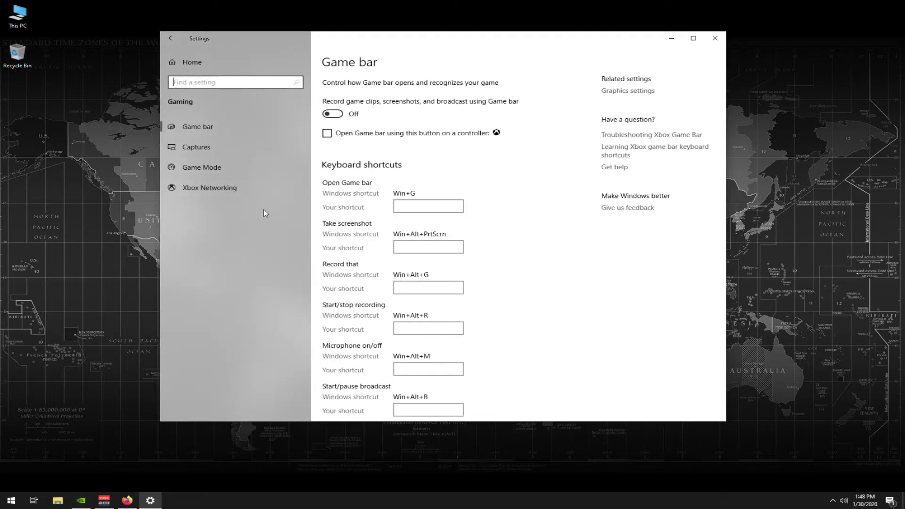
click(212, 166)
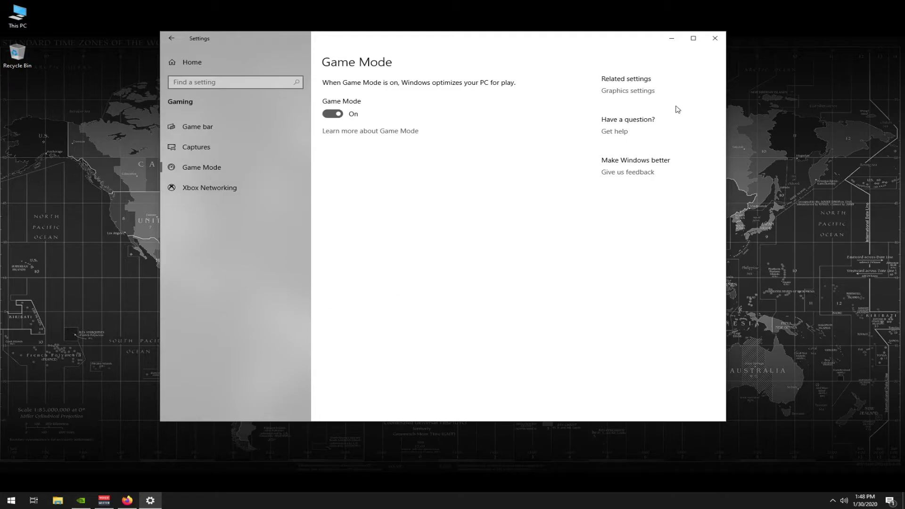
click(715, 39)
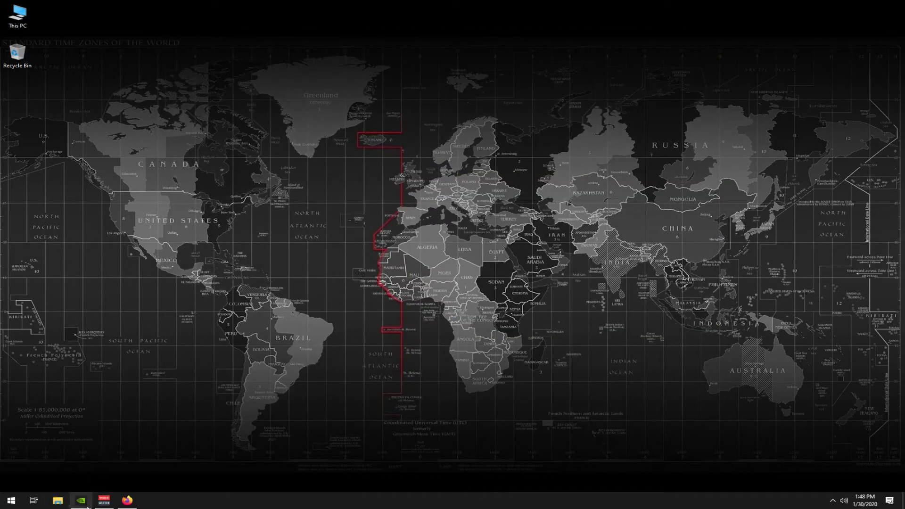
Review GeForce Experience overlay video capture: Custom quality, 1080p HD, 60 FPS.
click(82, 502)
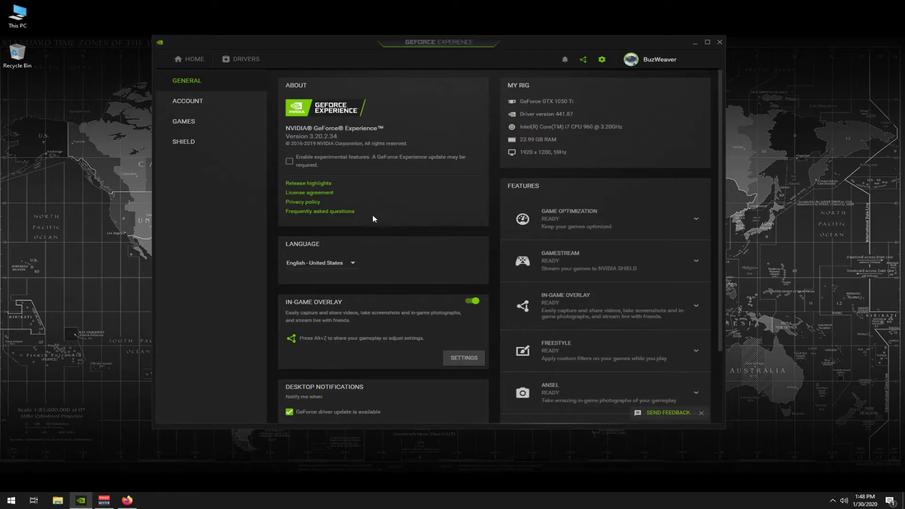
click(464, 360)
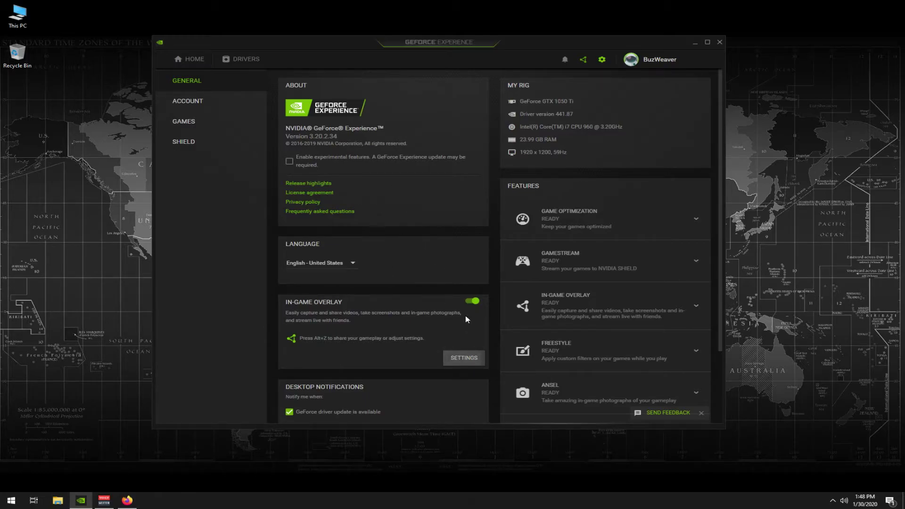
scroll(558, 225, down, 3)
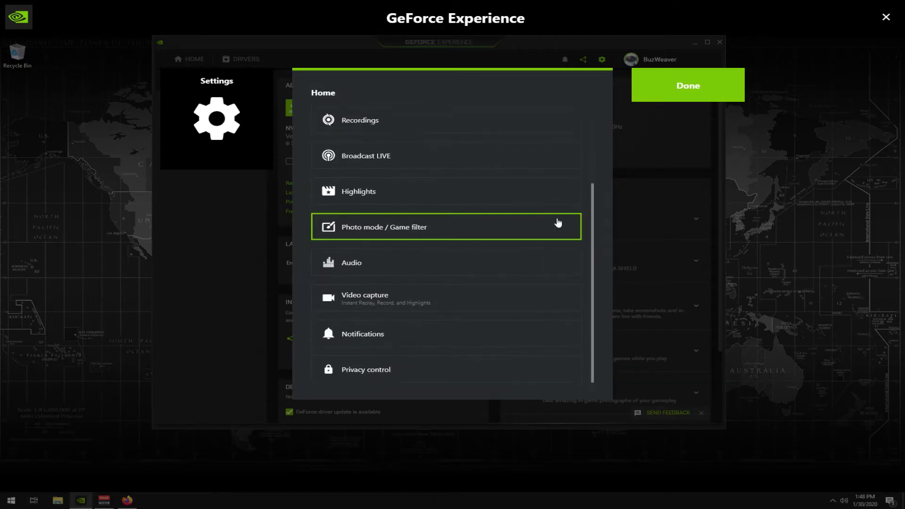
click(498, 304)
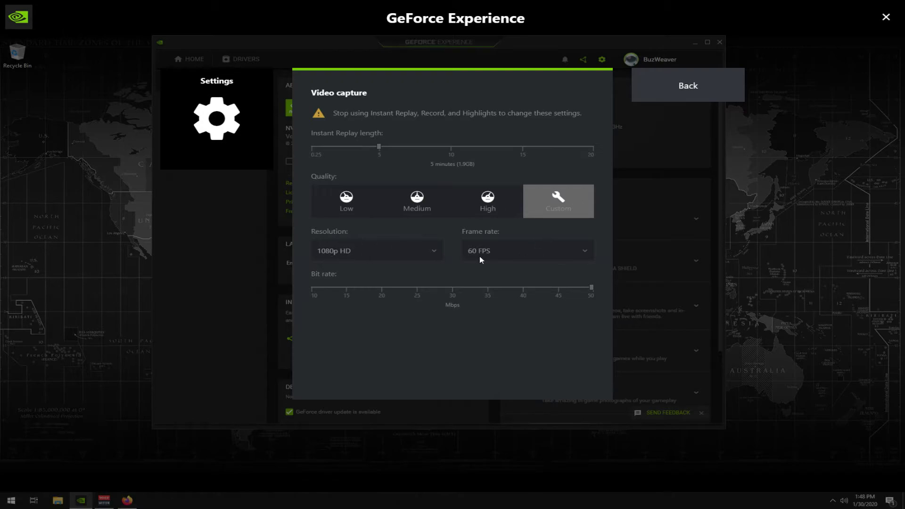
Leave the overlay settings, close the in-game overlay and minimize GeForce Experience.
click(687, 87)
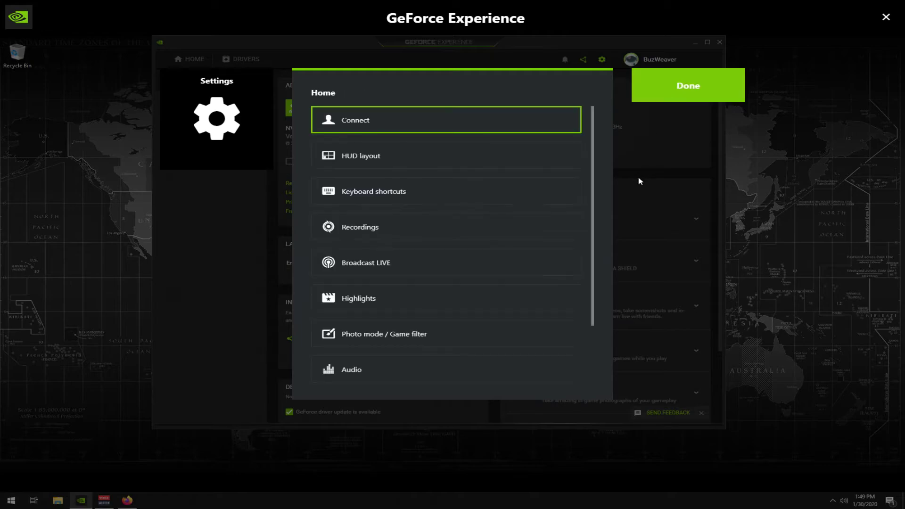
click(672, 91)
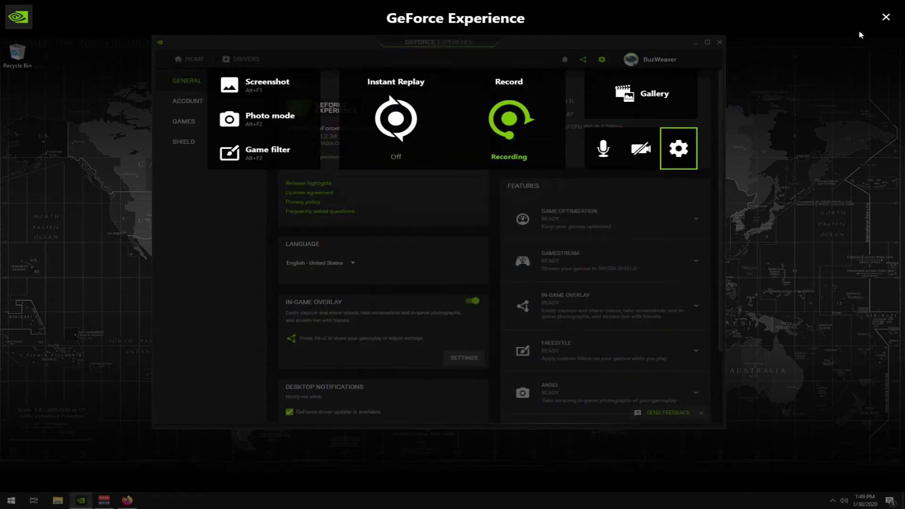
click(887, 17)
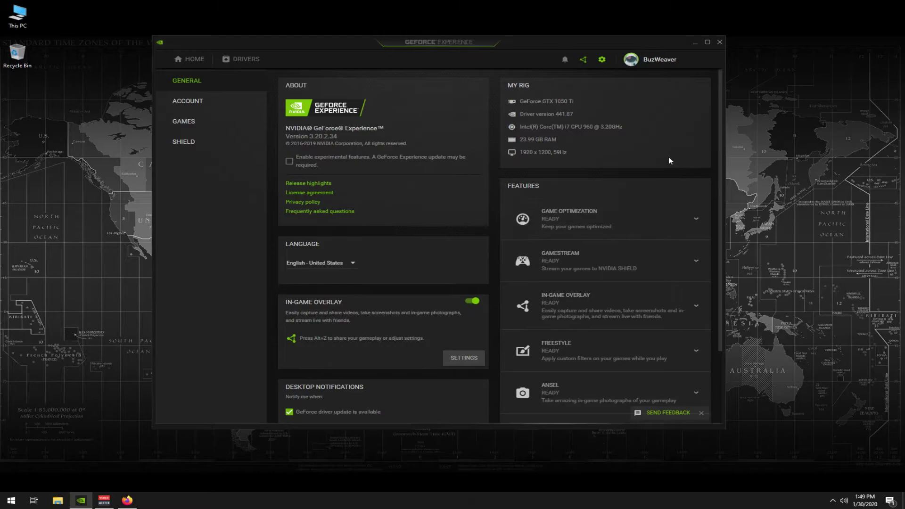
click(696, 42)
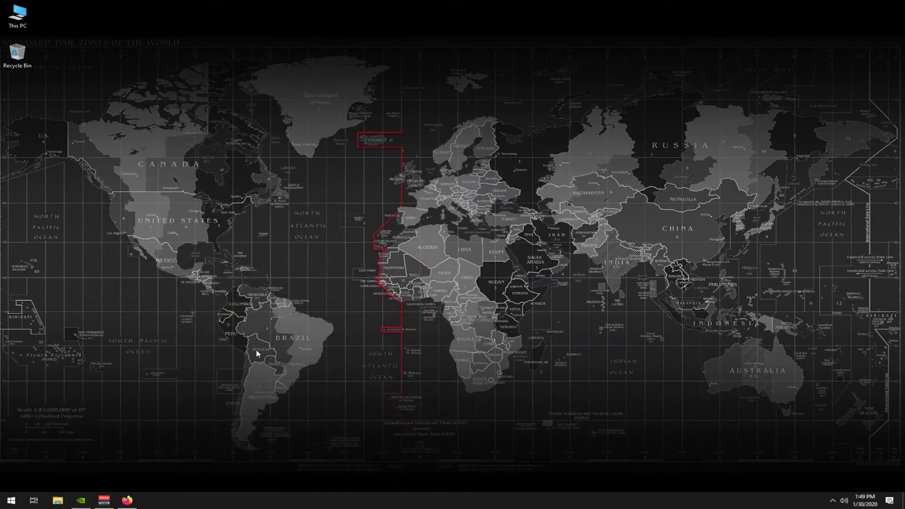
Review the Intelligent standby list cleaner v1.0.2.1 release page in Firefox, then close Firefox.
click(127, 500)
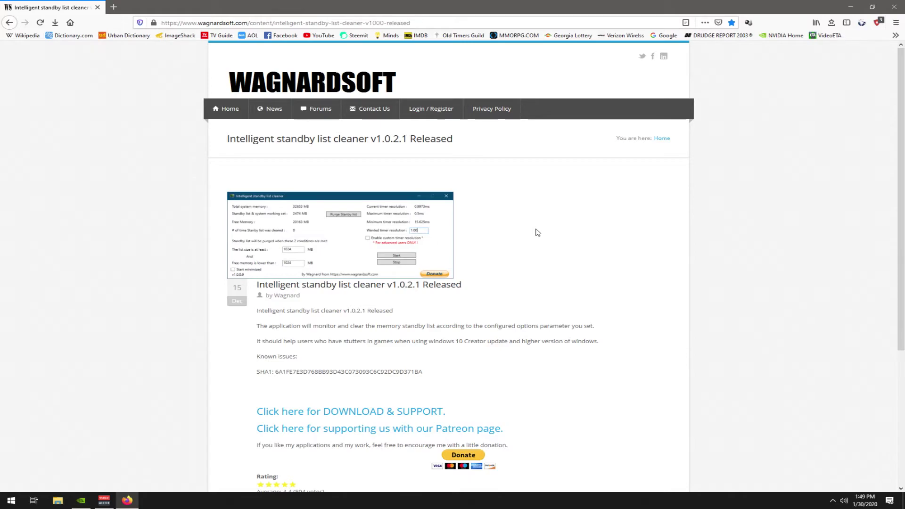
scroll(537, 223, down, 1)
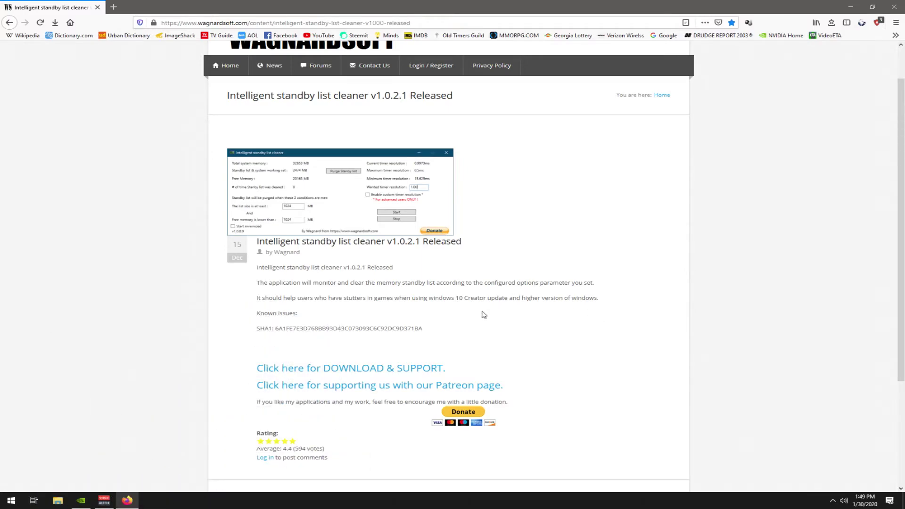
scroll(485, 316, up, 1)
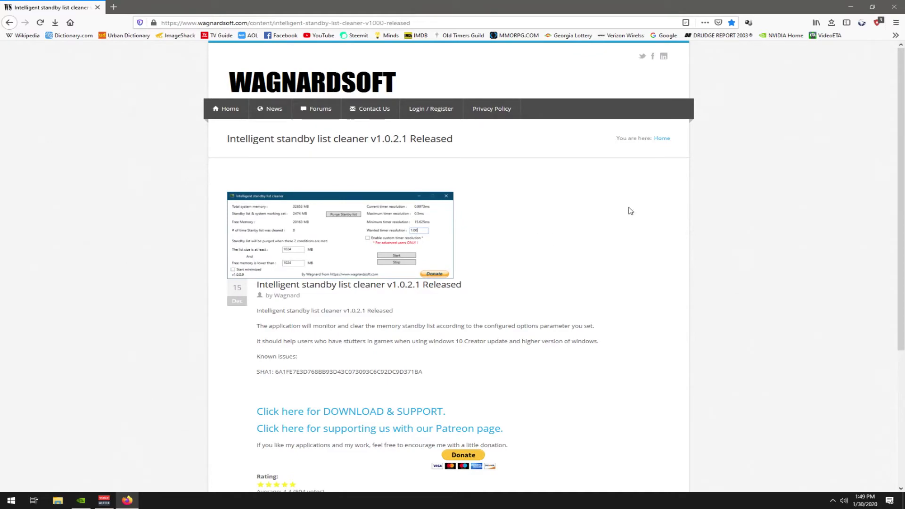
key(alt+F4)
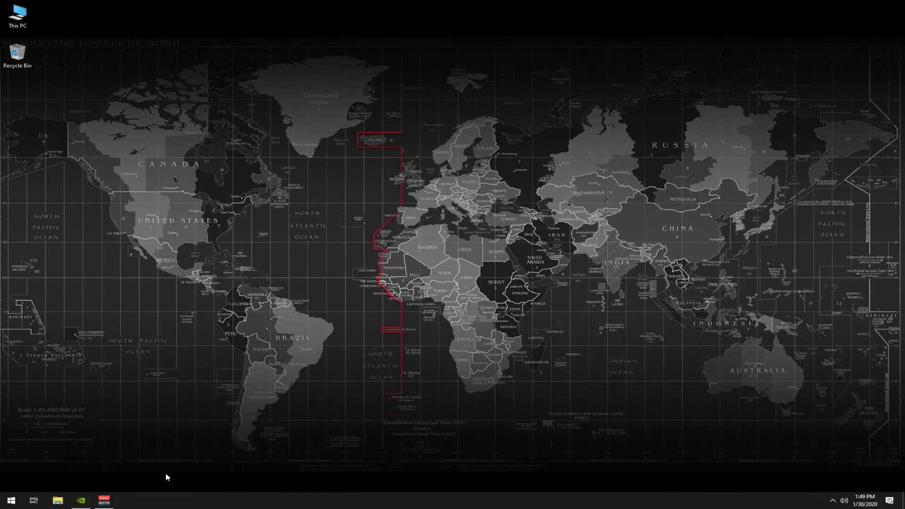
Launch Intelligent standby list cleaner, start it with both thresholds at 1024 MB, then minimize it.
click(832, 501)
click(11, 501)
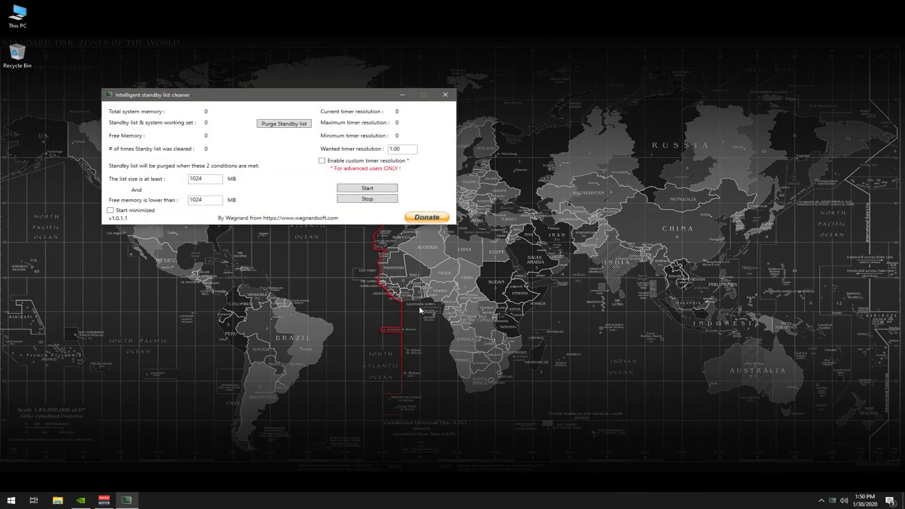
drag(298, 102, 418, 87)
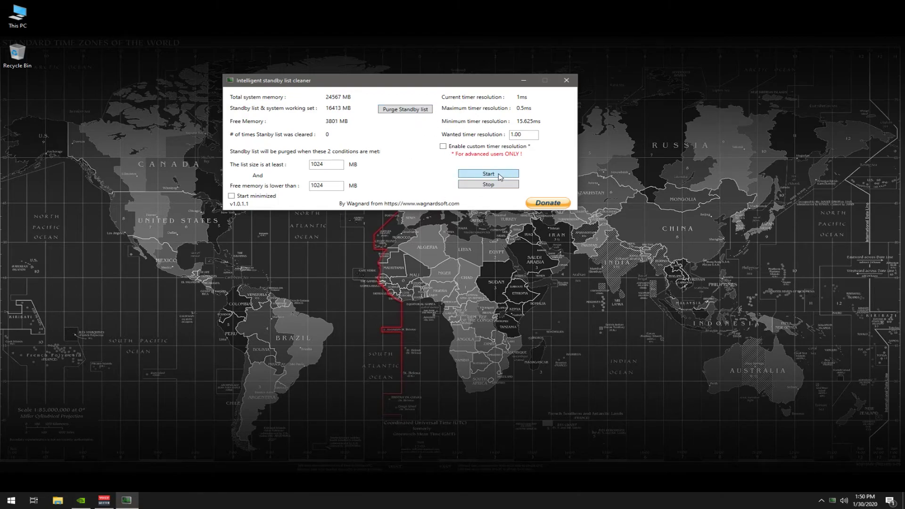
click(481, 175)
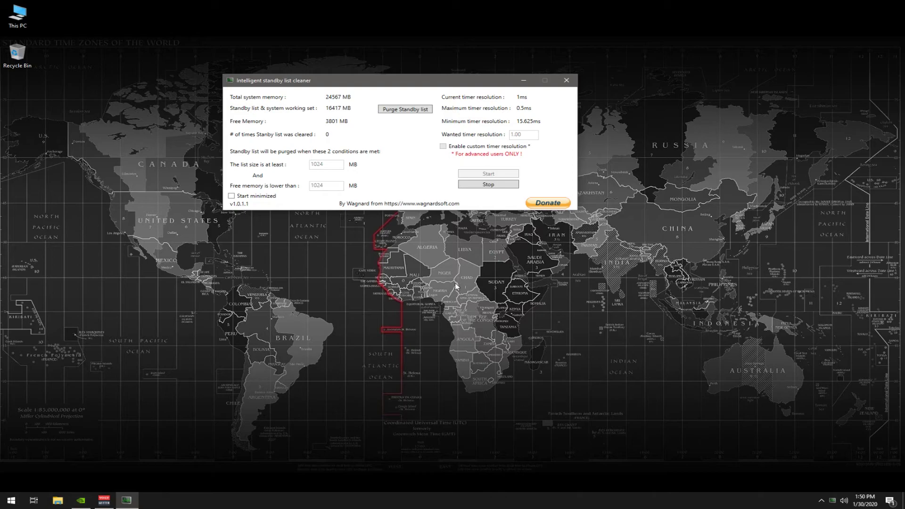
click(524, 80)
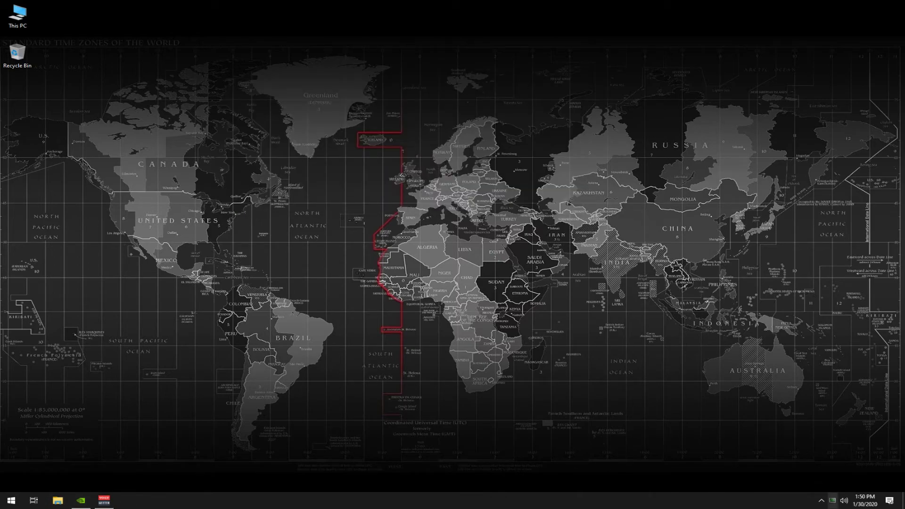
click(821, 501)
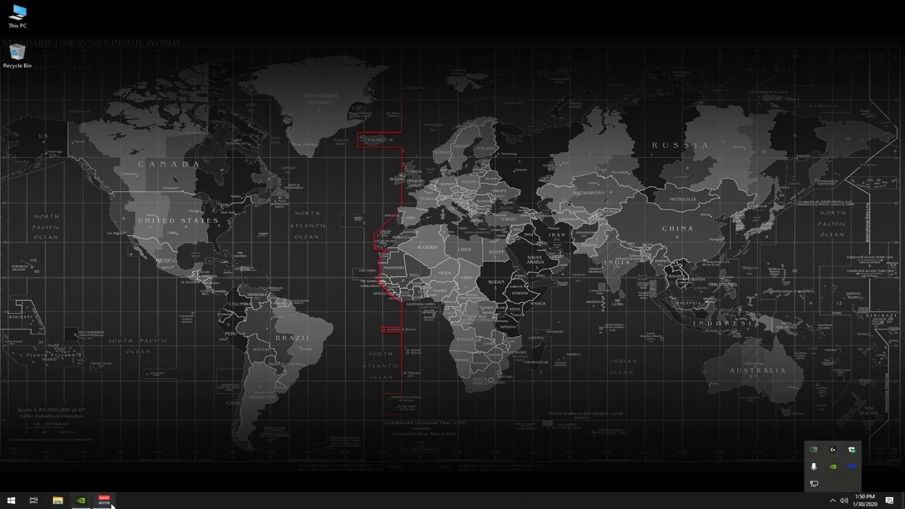
mouse_move(98, 507)
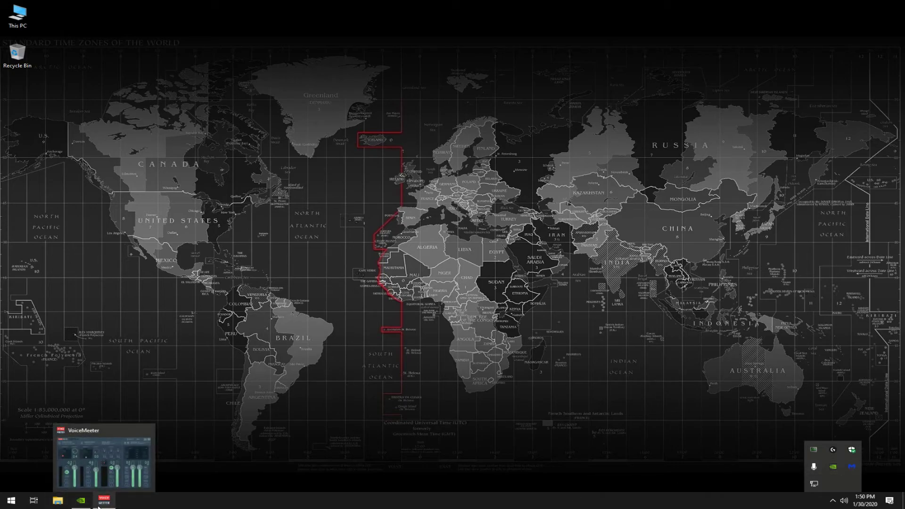
click(104, 501)
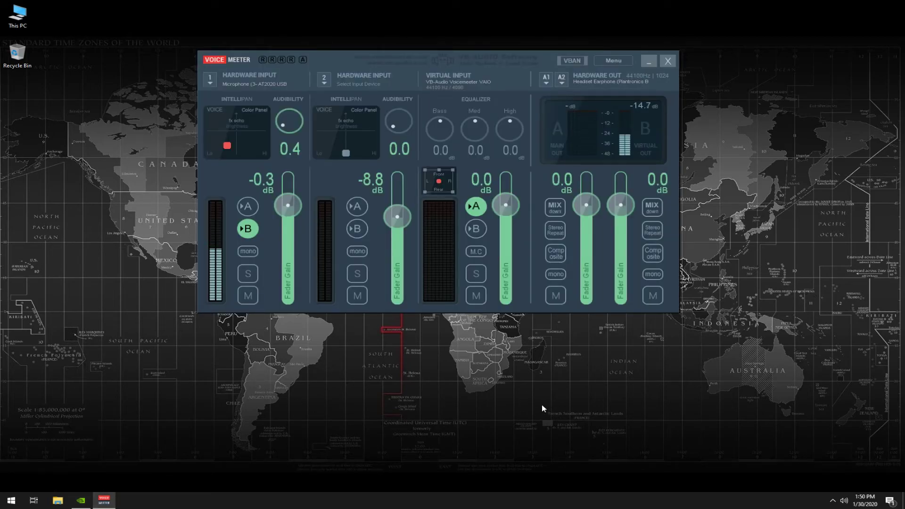
click(649, 61)
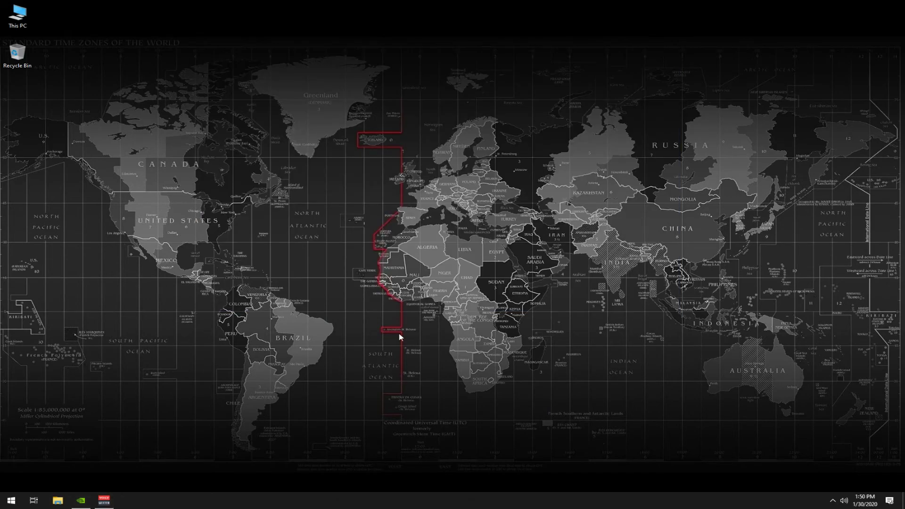